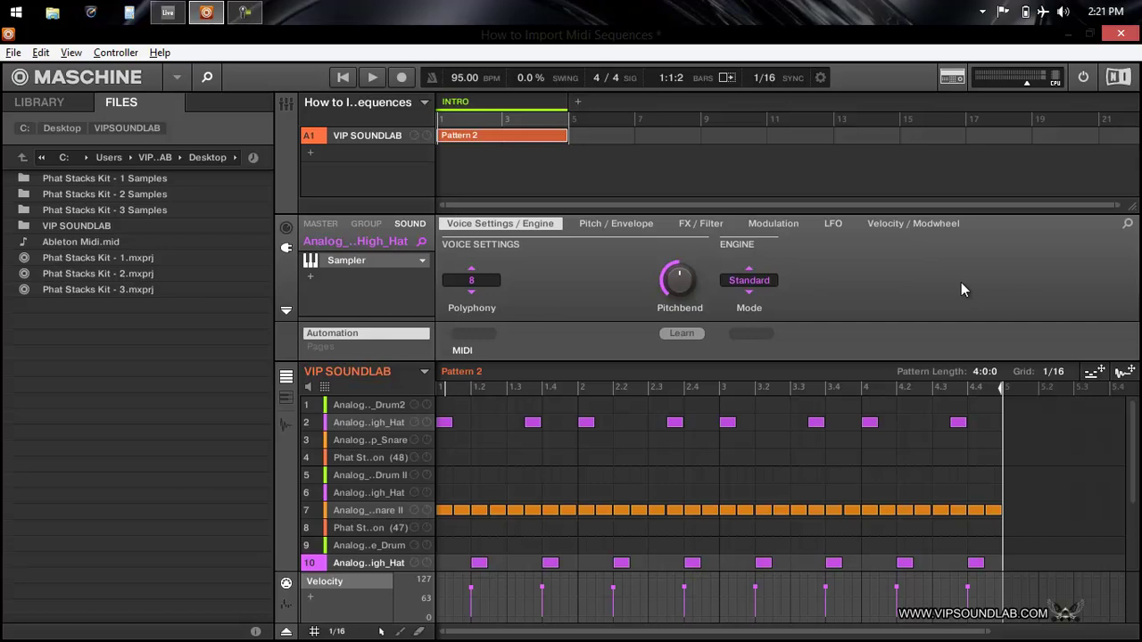
left_click(348, 463)
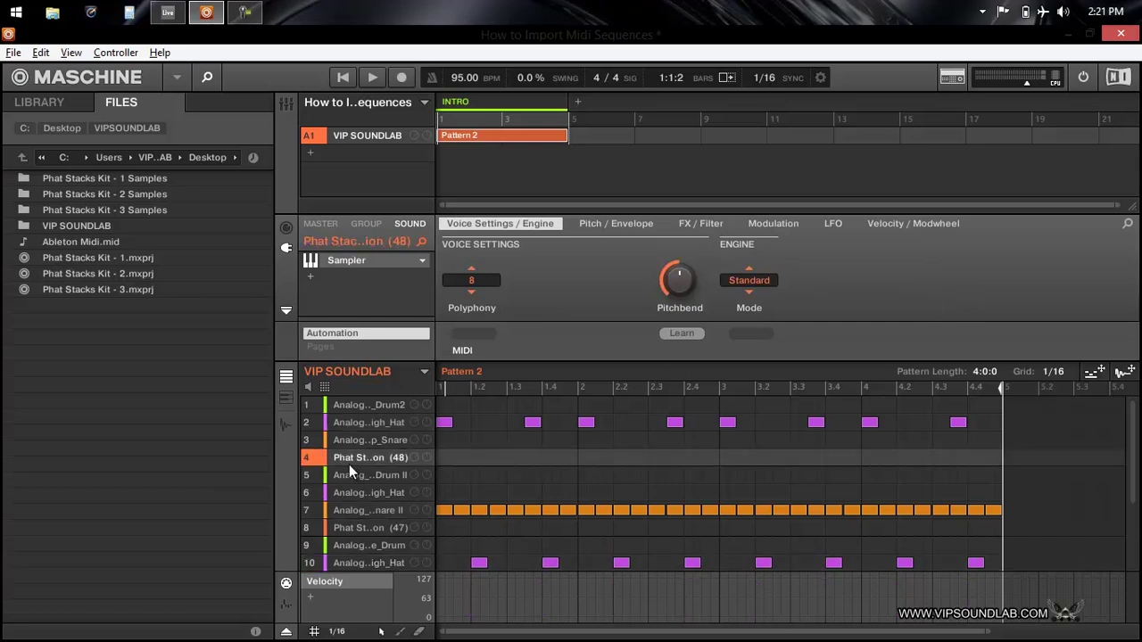
left_click(376, 423)
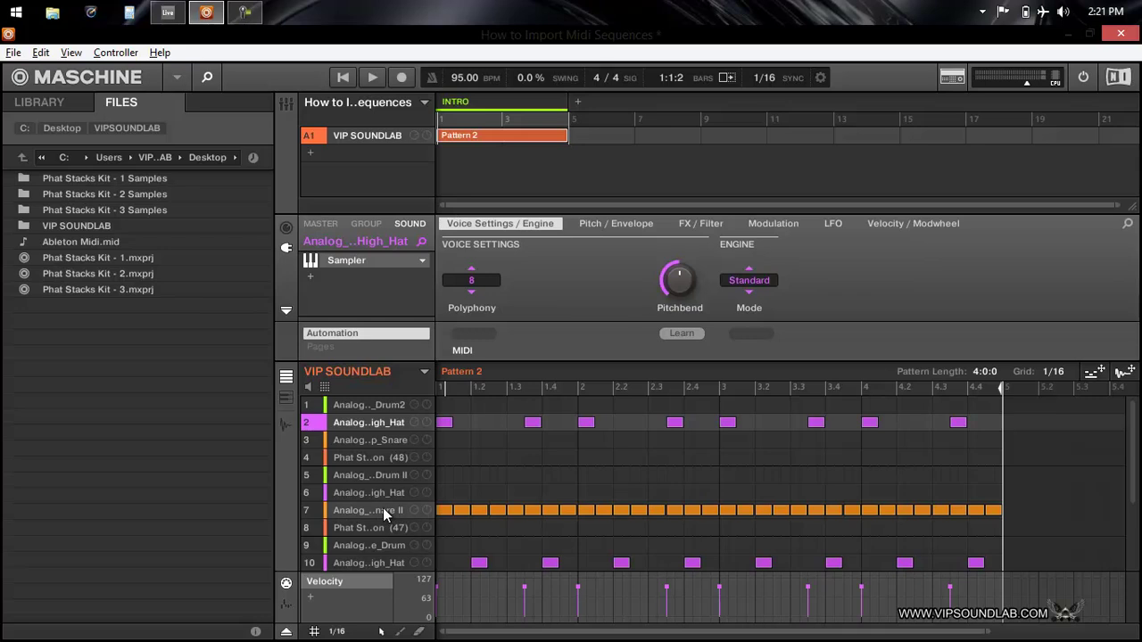
scroll(1134, 458, "down", 4)
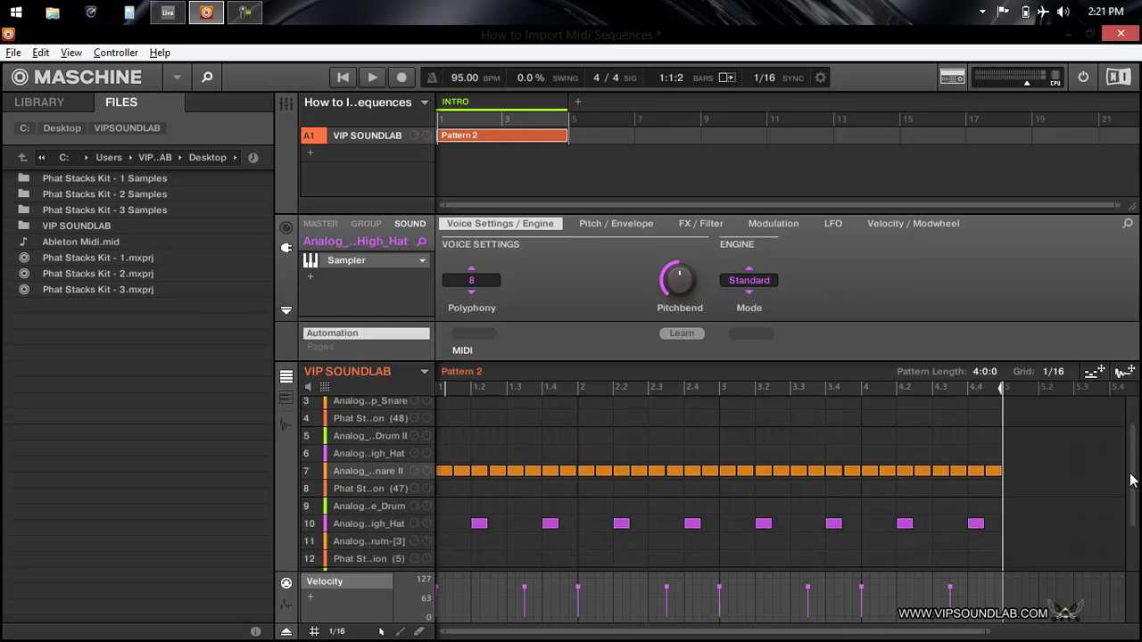
left_click(393, 499)
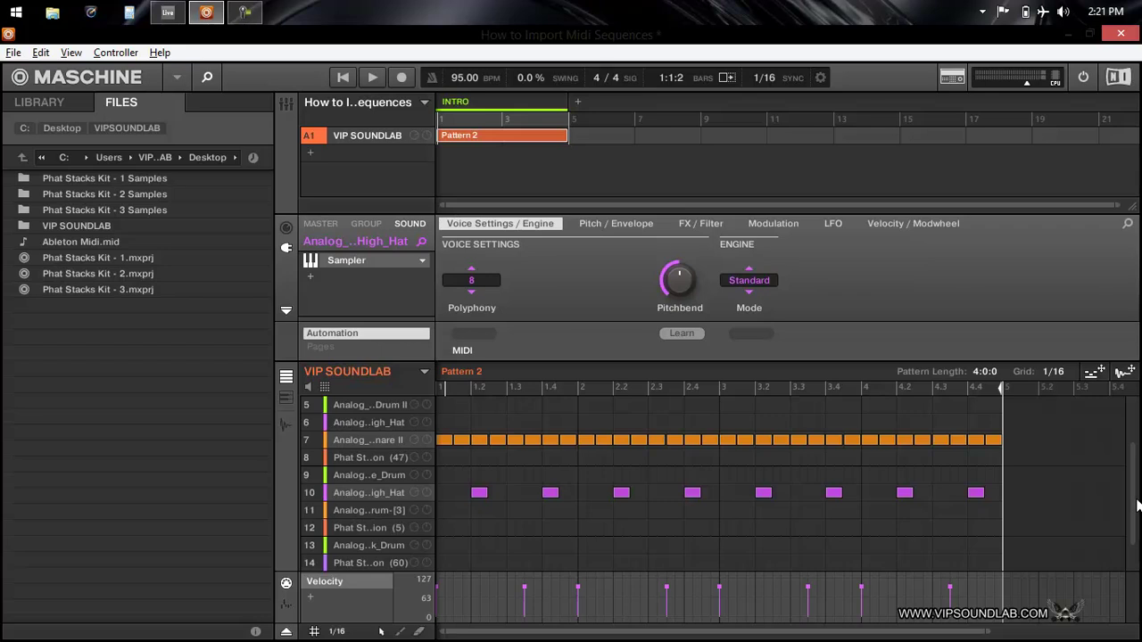
scroll(1134, 504, "up", 4)
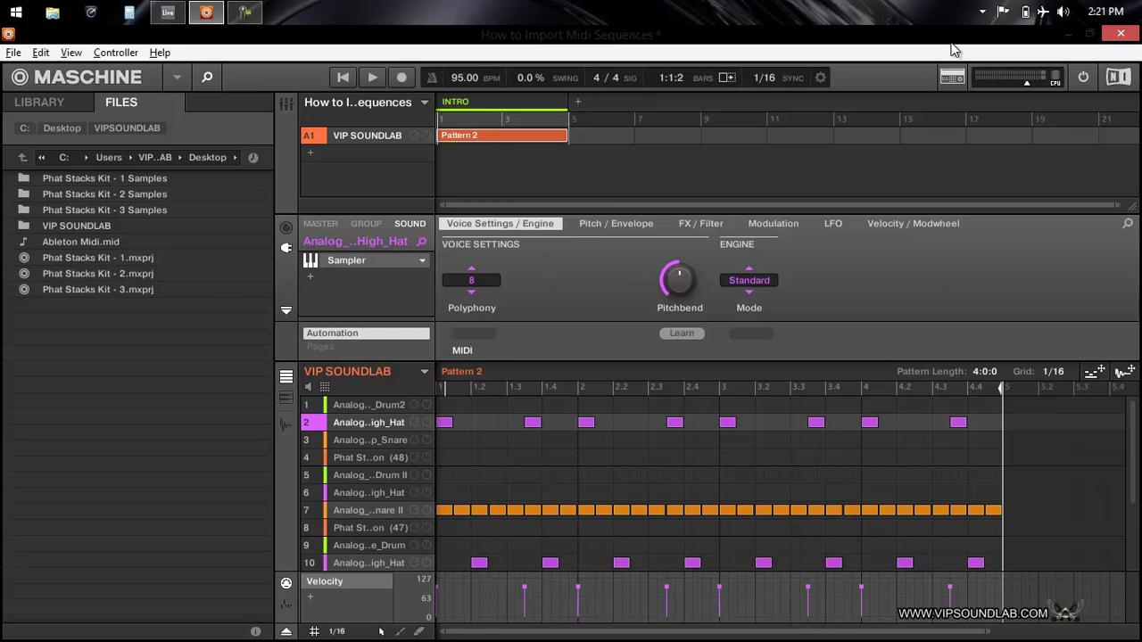
- Drag the Maschine pattern into Ableton's arrangement as three MIDI clips, importing its tempo and time signature
left_click_drag(951, 37, 435, 83)
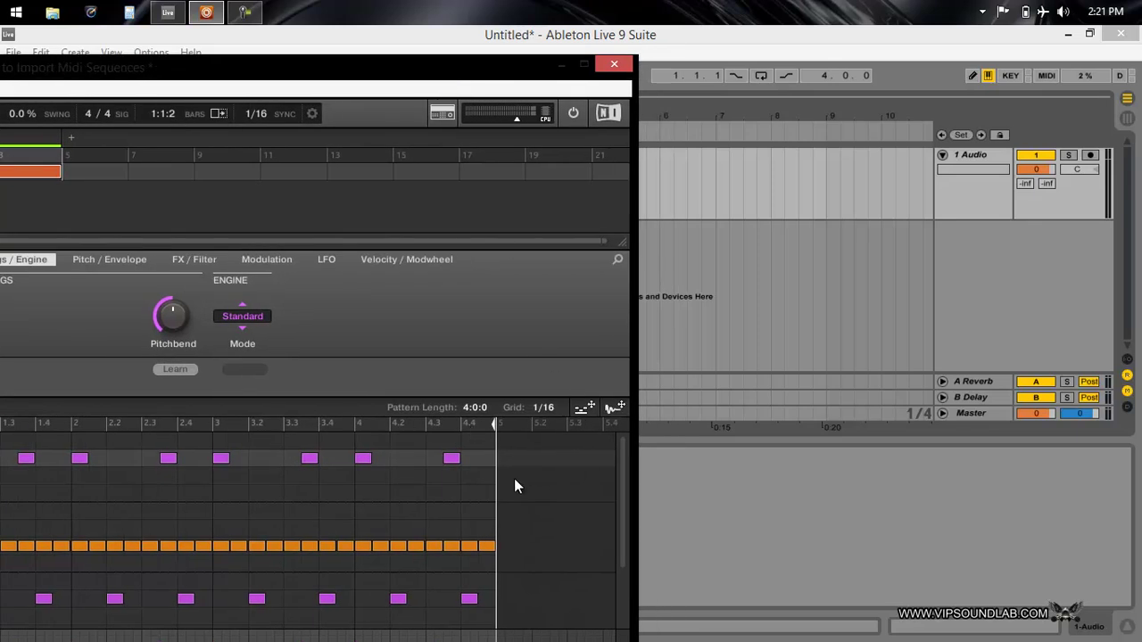
left_click_drag(584, 411, 655, 167)
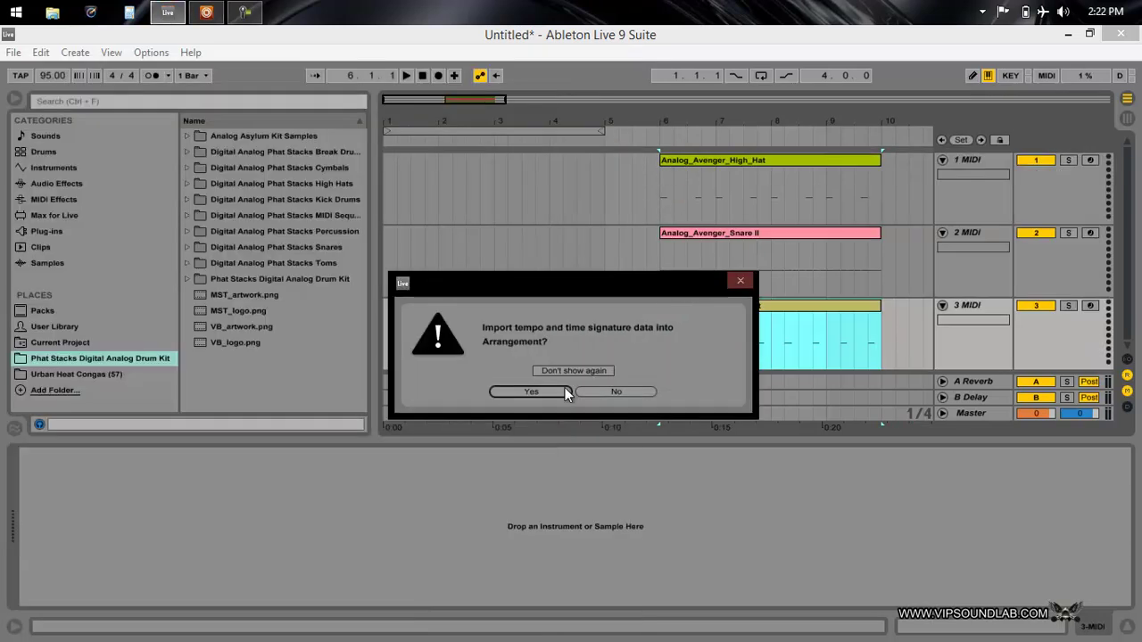
left_click(557, 390)
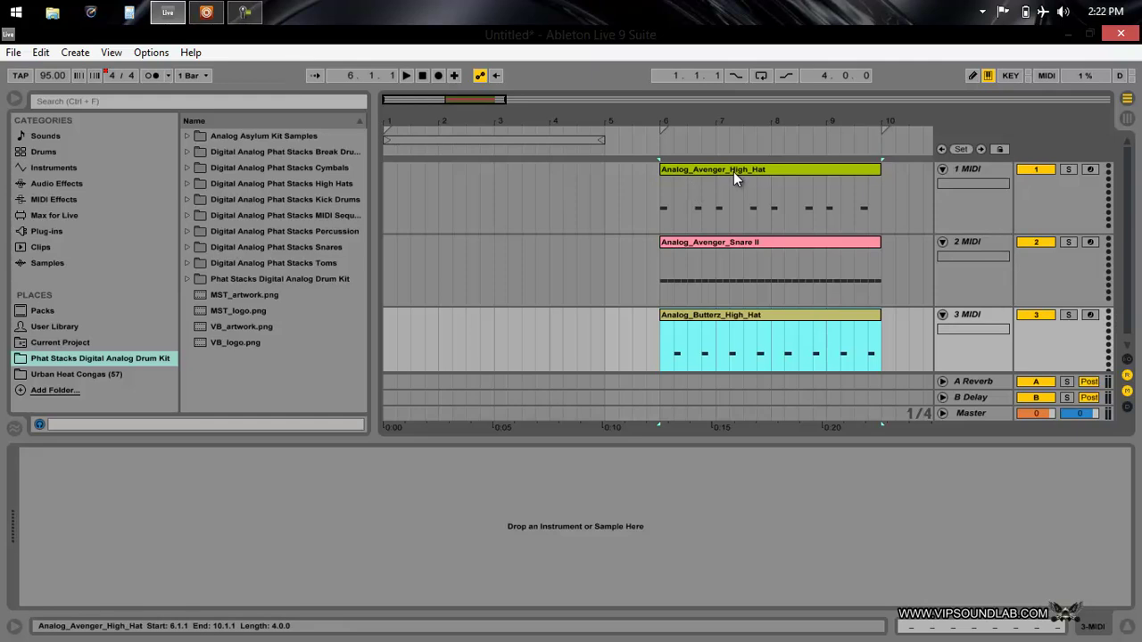
- Move the two high-hat clips and the Analog_Avenger_Snare II clip to bar 1
left_click_drag(734, 171, 431, 172)
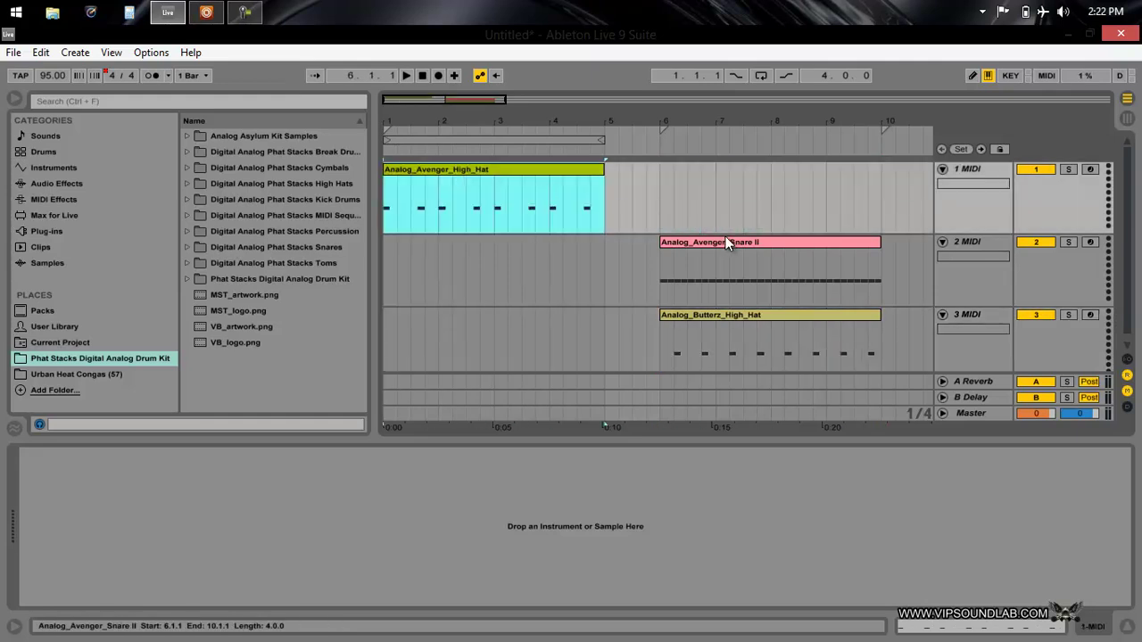
left_click_drag(720, 245, 430, 281)
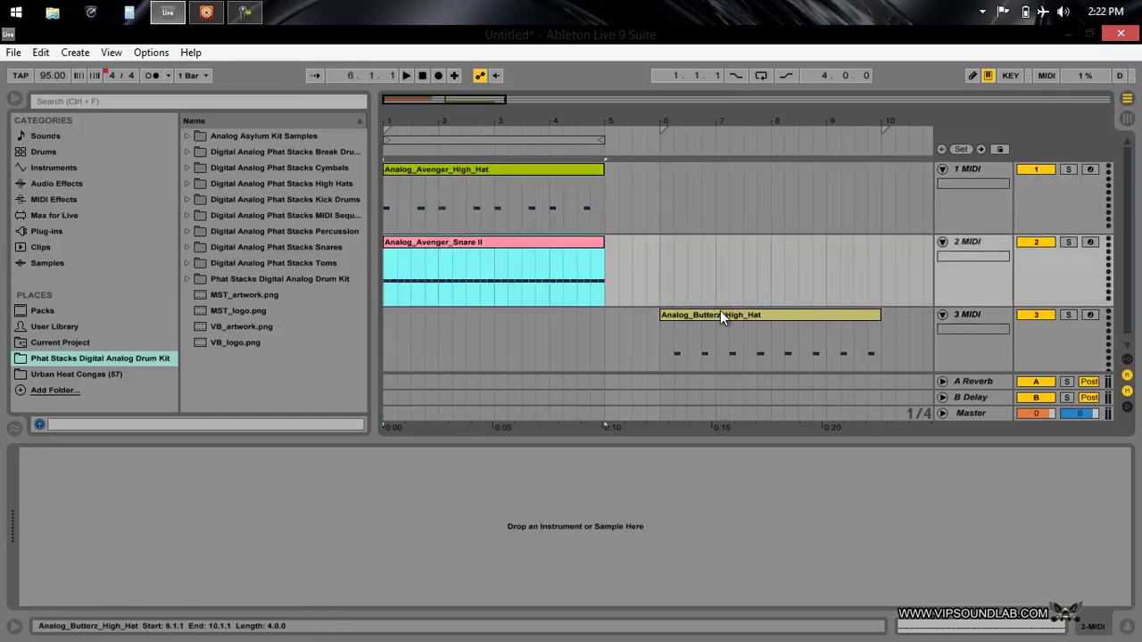
left_click_drag(720, 311, 438, 331)
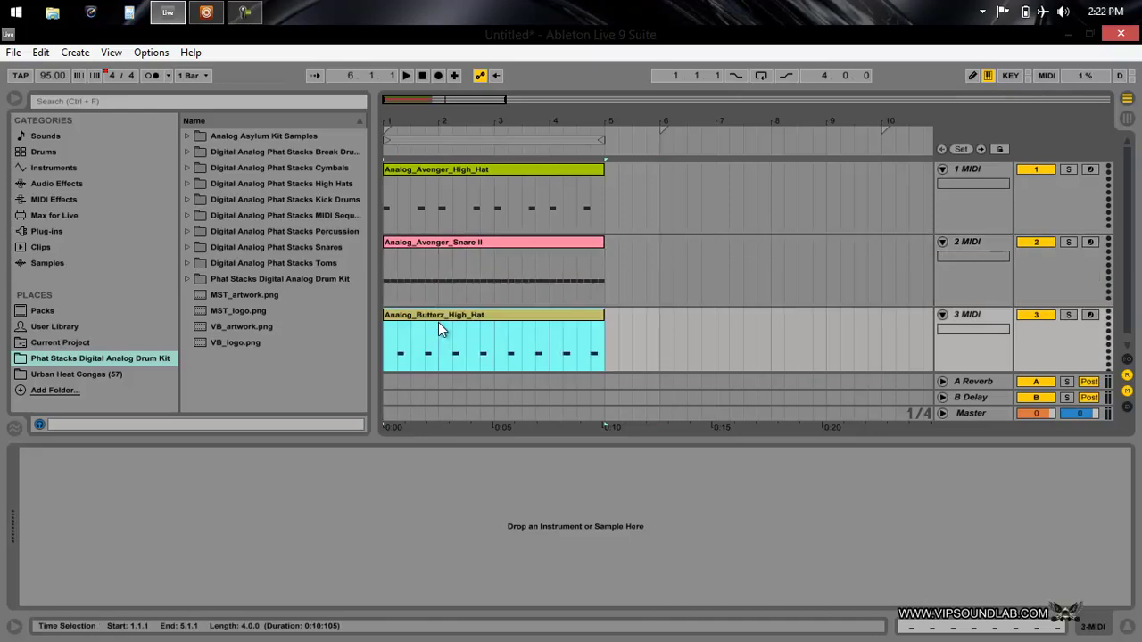
left_click(1128, 119)
left_click(1128, 99)
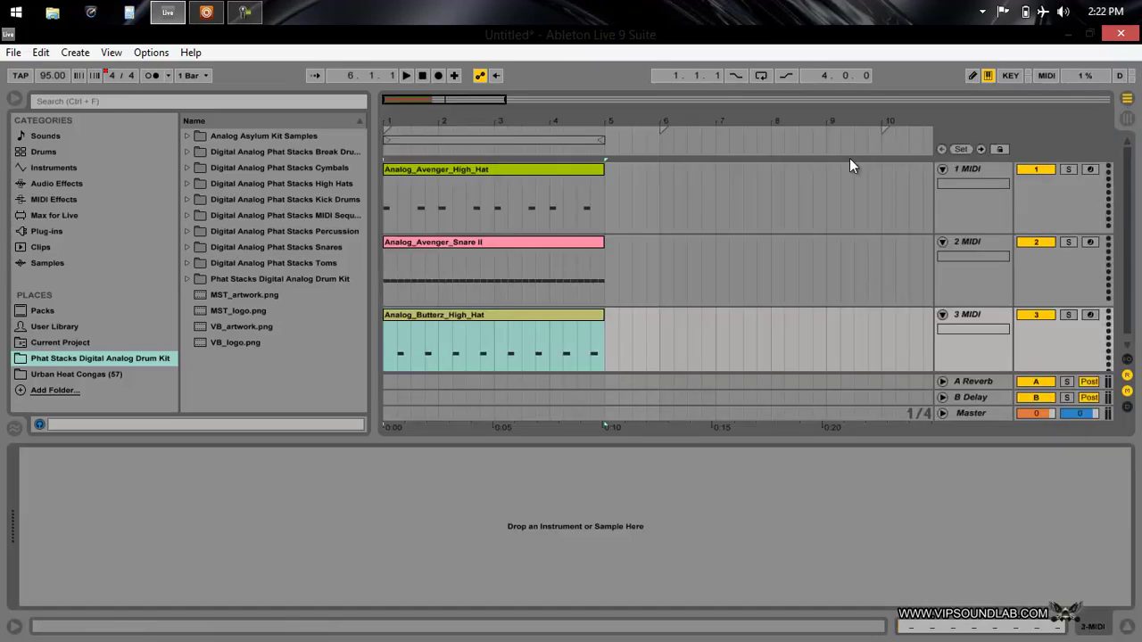
- Copy the Analog_Avenger_High_Hat clip into track 1's first Session View clip slot
right_click(575, 169)
left_click(597, 189)
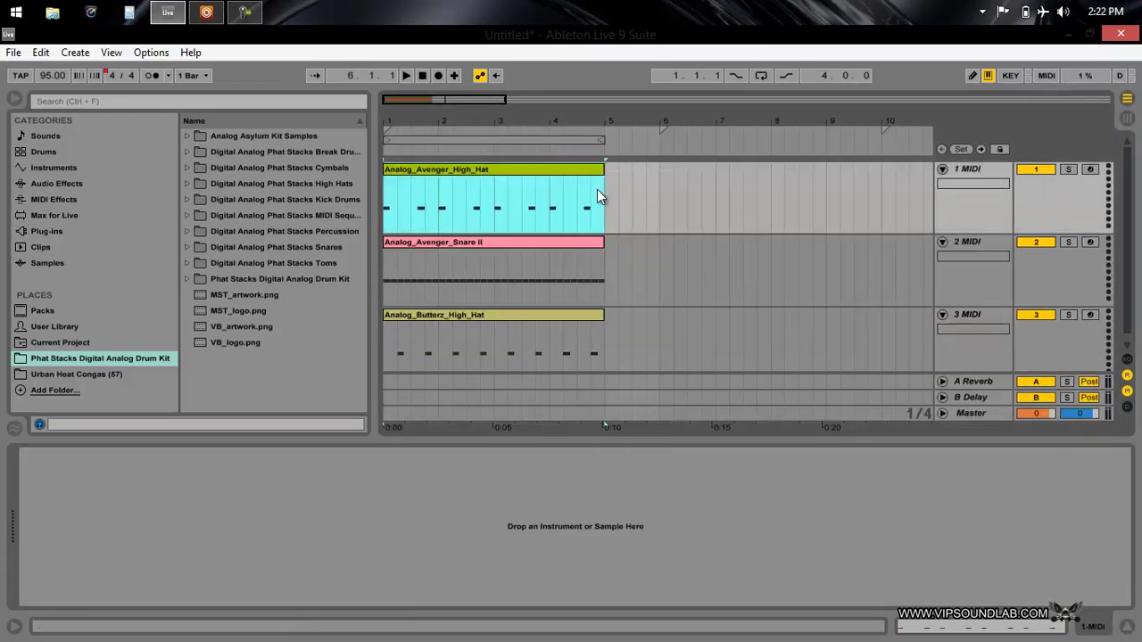
left_click(1127, 118)
right_click(427, 120)
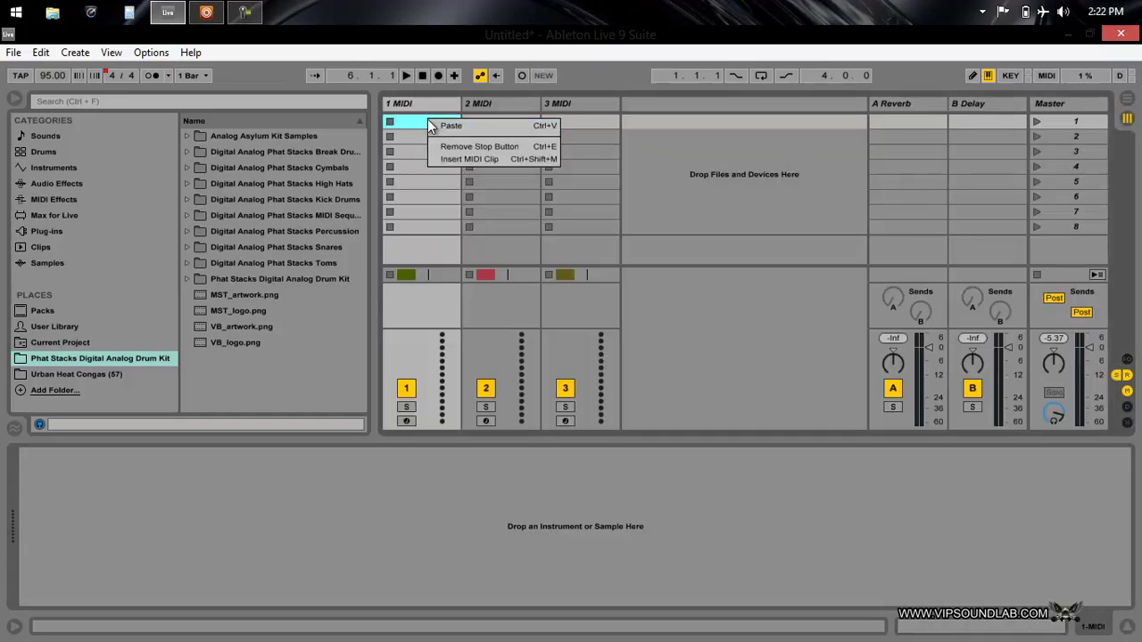
left_click(445, 133)
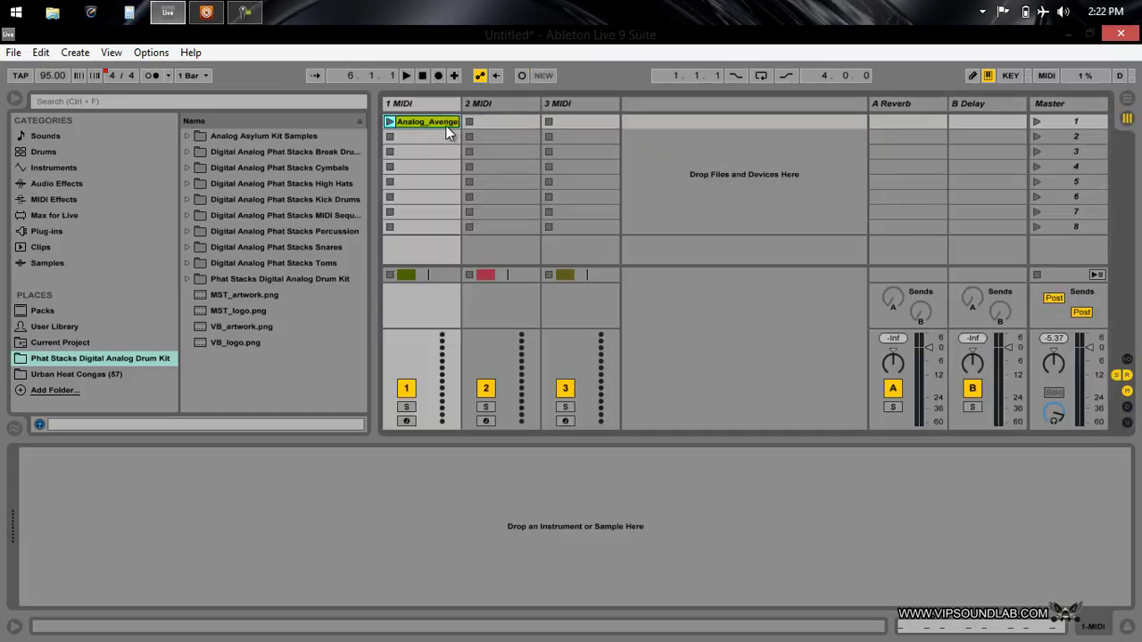
left_click(1128, 99)
- Copy the Analog_Avenger_Snare II clip into track 2's first Session View clip slot
right_click(524, 250)
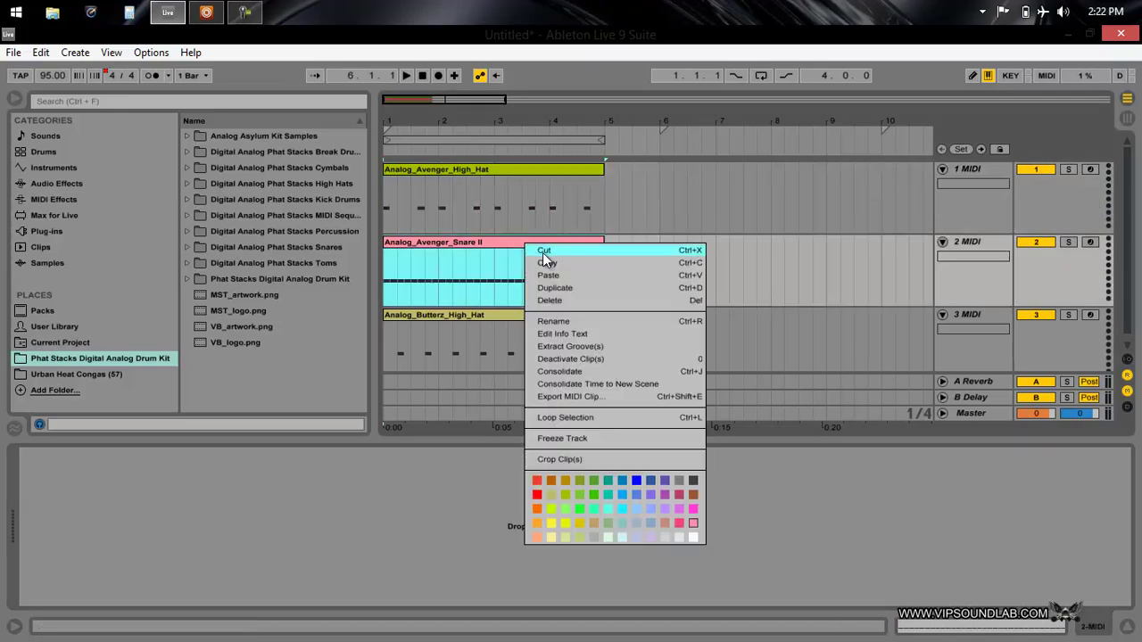
left_click(544, 263)
left_click(1126, 117)
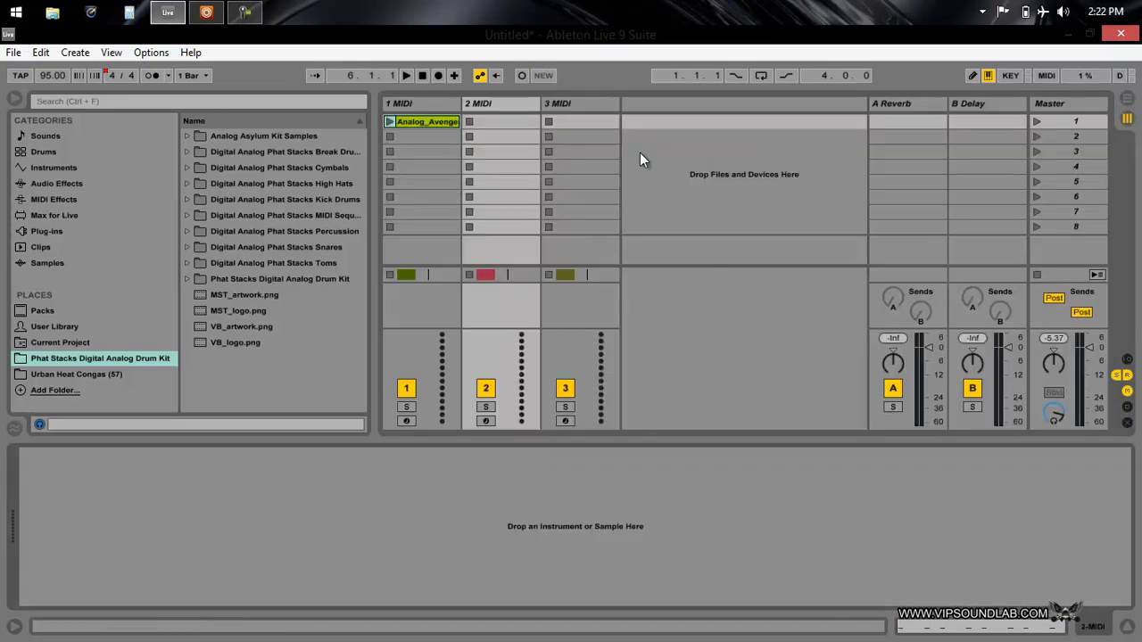
right_click(488, 119)
left_click(505, 128)
left_click(583, 121)
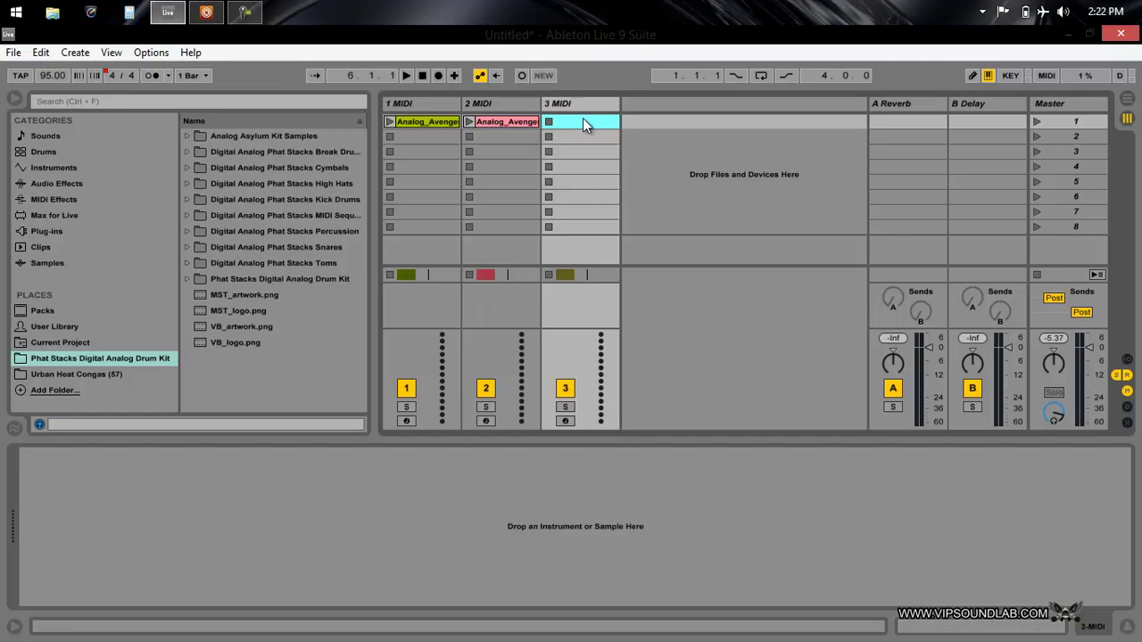
left_click(1127, 98)
- Copy the Analog_Butterz_High_Hat clip into the 3 MIDI track's first clip slot
left_click(447, 318)
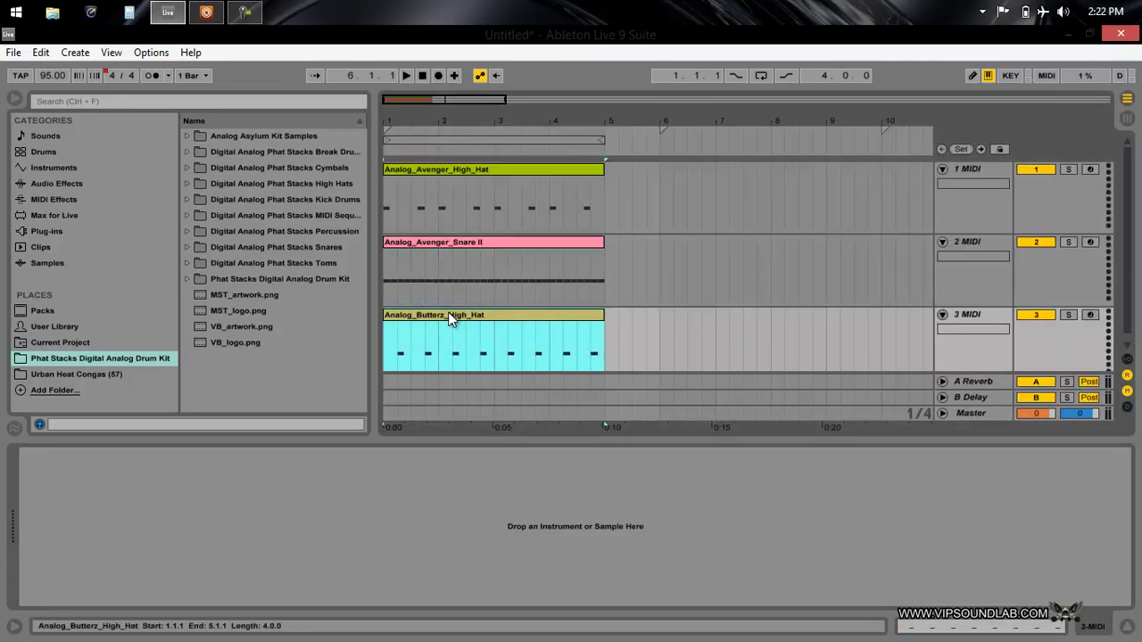
right_click(457, 317)
left_click(470, 331)
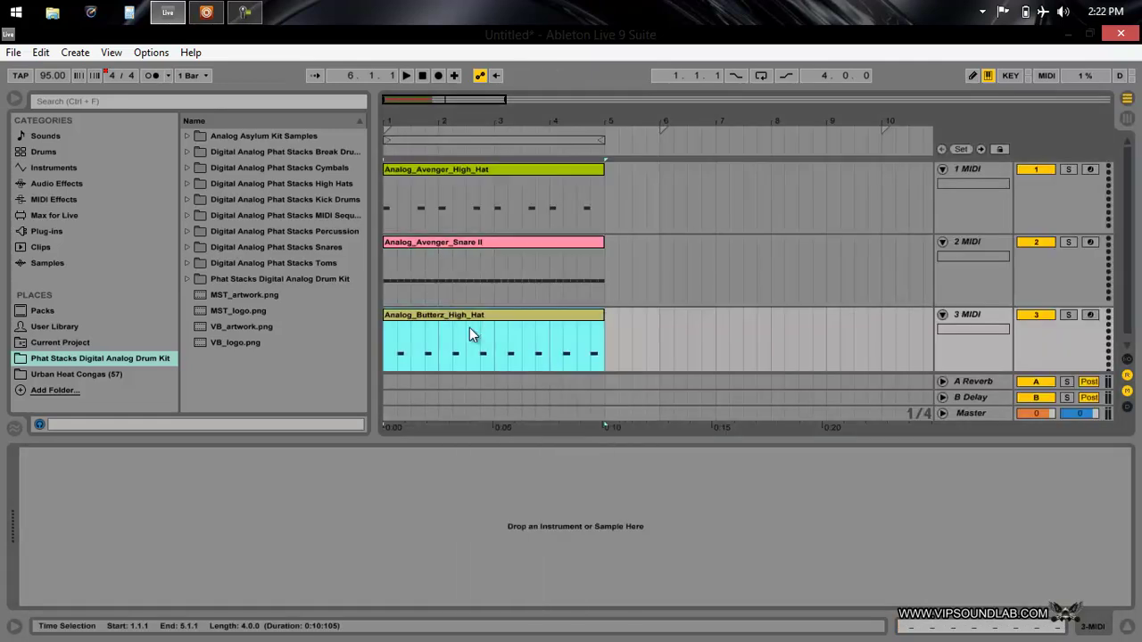
left_click(1126, 117)
right_click(575, 122)
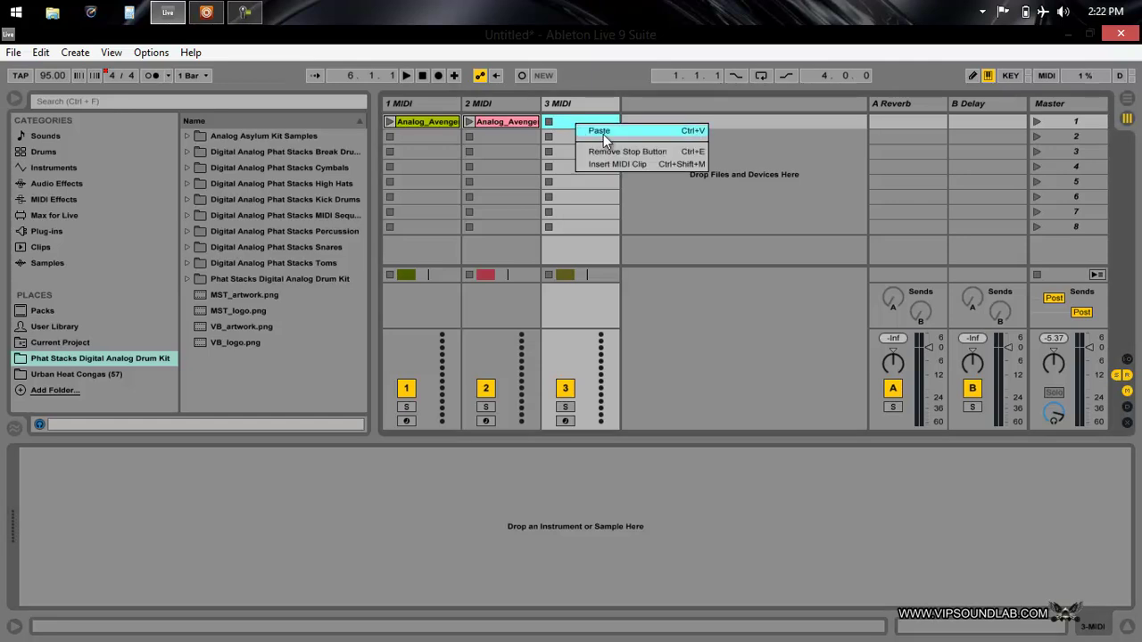
left_click(603, 133)
left_click(1128, 99)
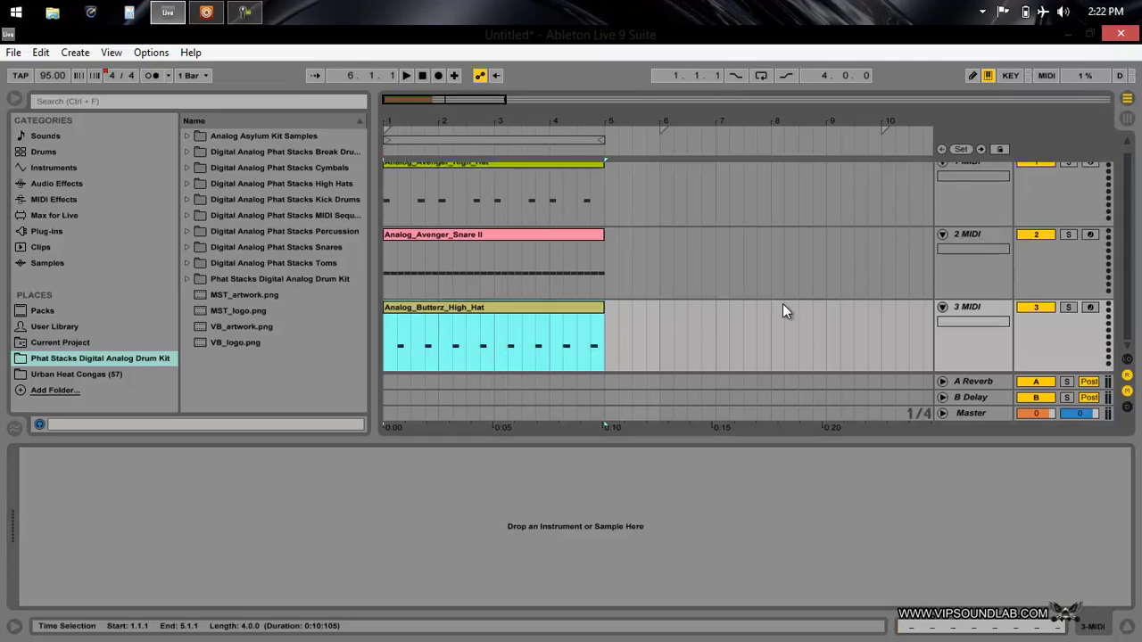
- Add a 2 Audio track and render the Maschine pattern onto it as VIP SOUNDLAB - Pattern 2 - 95 - 1
right_click(963, 214)
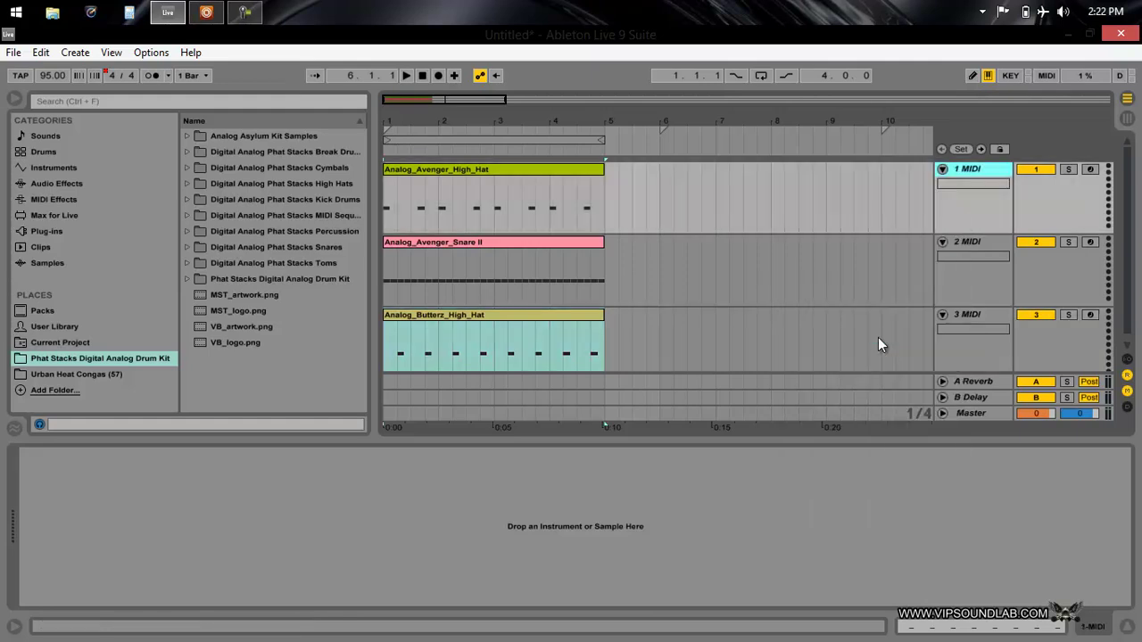
key("ctrl+t")
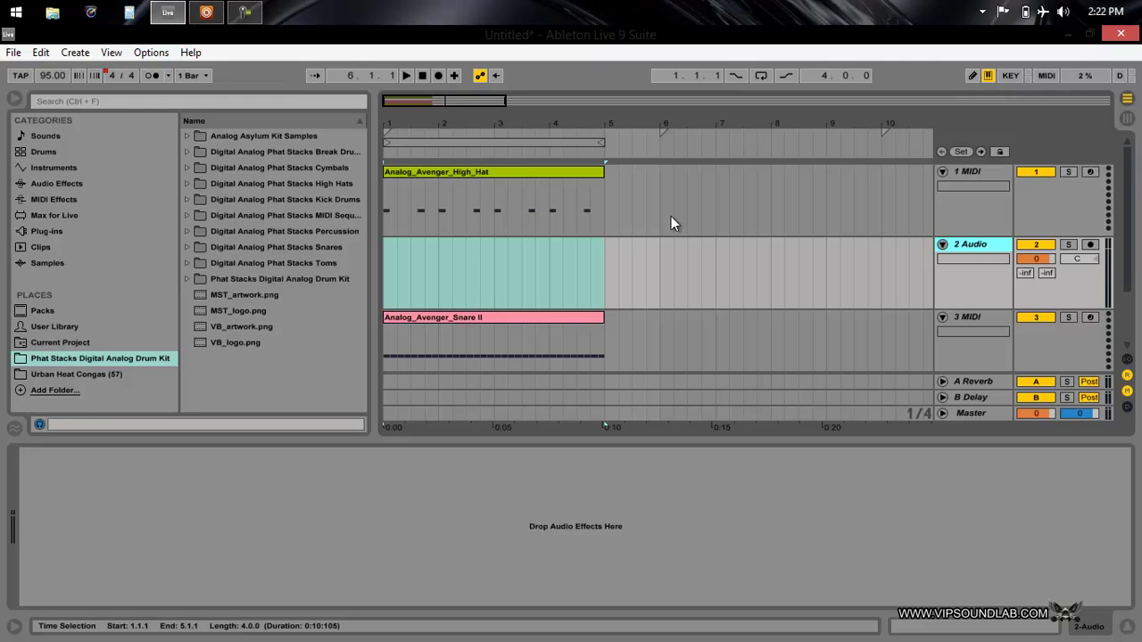
mouse_move(218, 10)
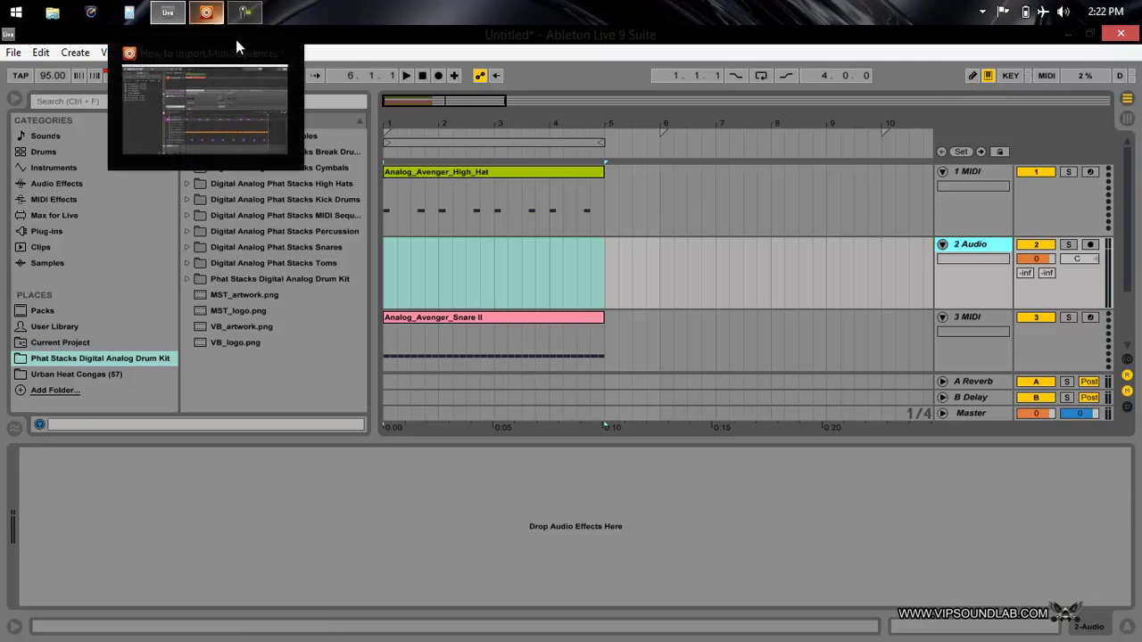
left_click(236, 39)
left_click_drag(434, 76, 395, 56)
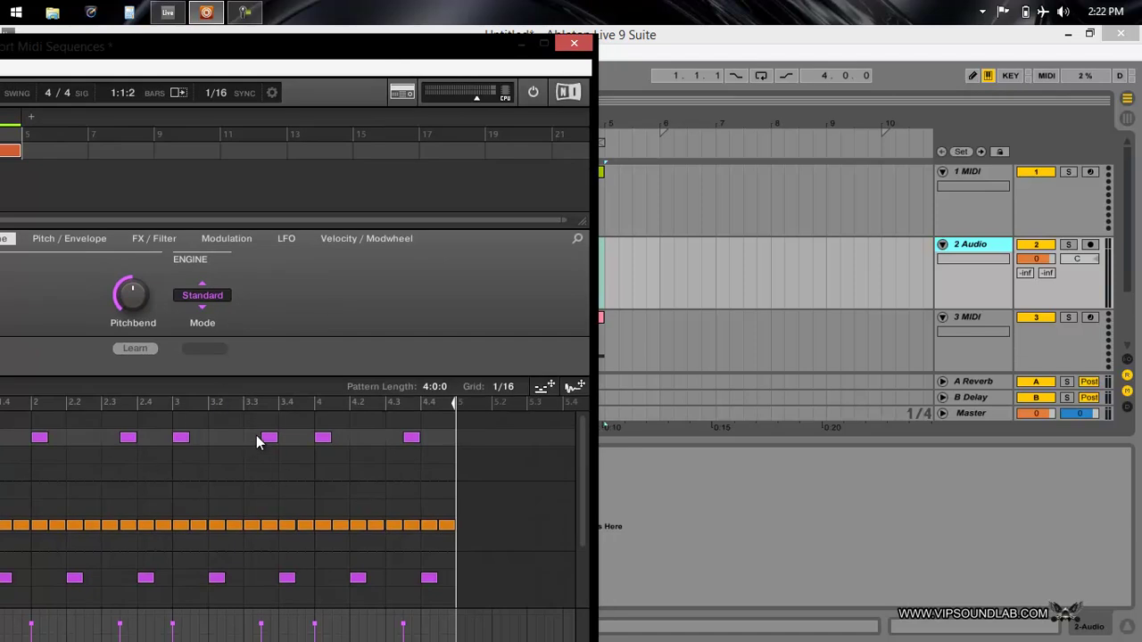
left_click_drag(497, 51, 255, 81)
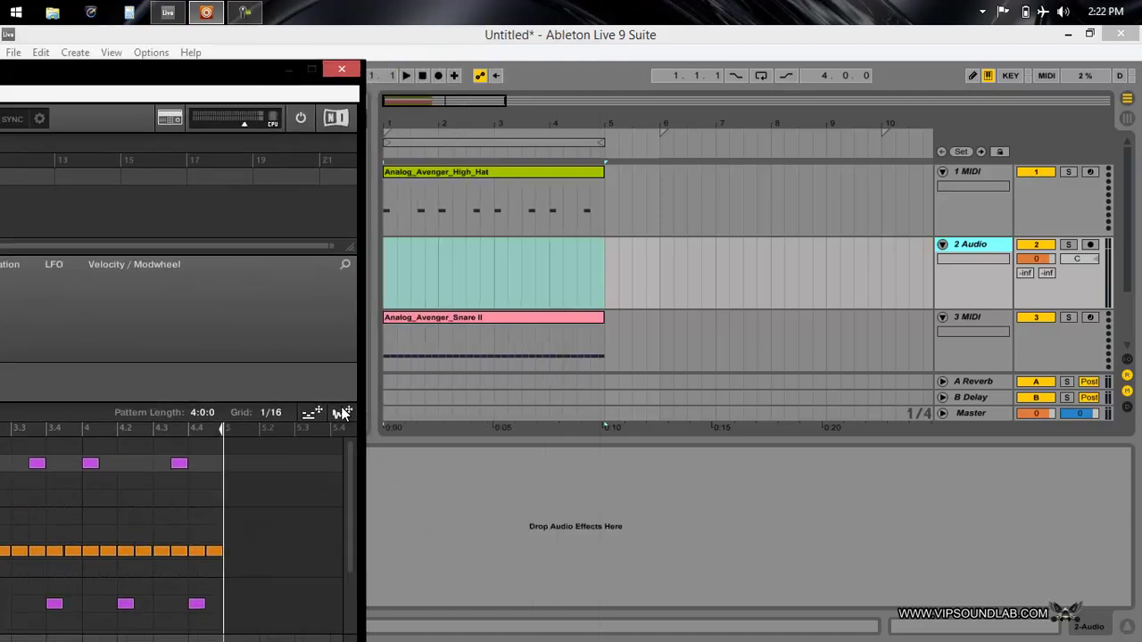
left_click_drag(344, 413, 389, 271)
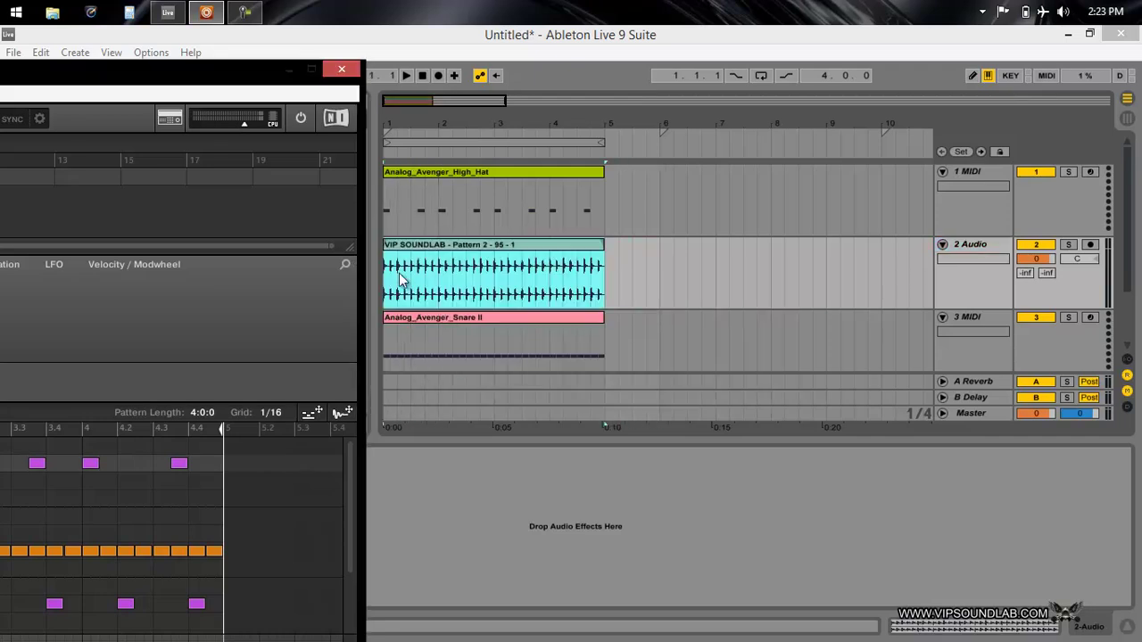
left_click(289, 72)
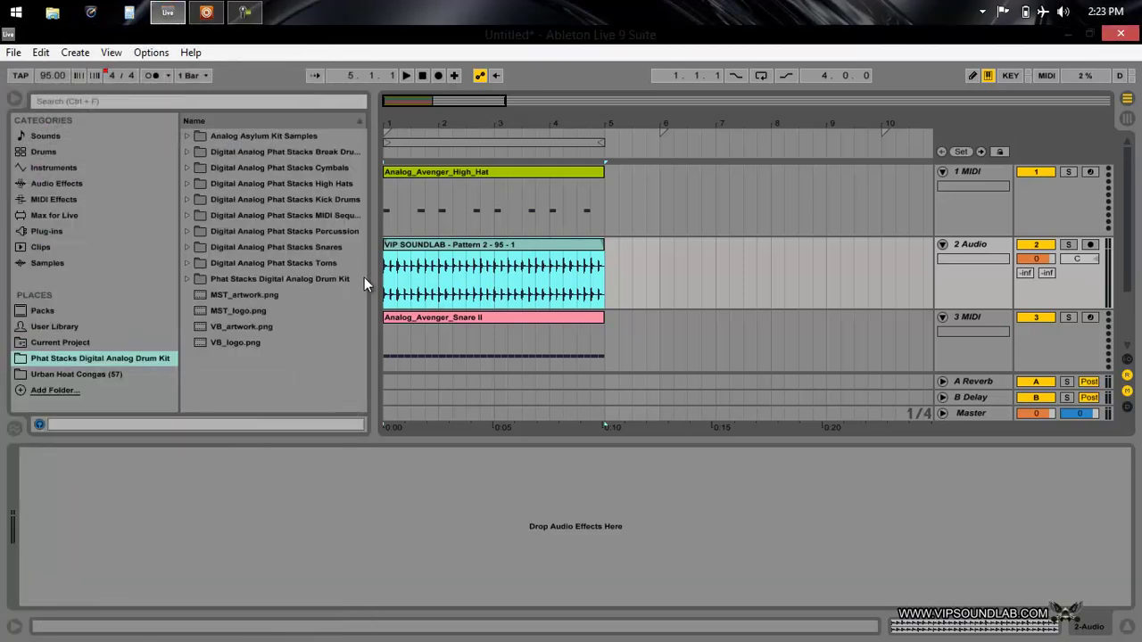
- Narrow the browser and make the 2 Audio and 3 MIDI tracks taller
left_click_drag(364, 283, 308, 283)
left_click_drag(369, 120, 377, 119)
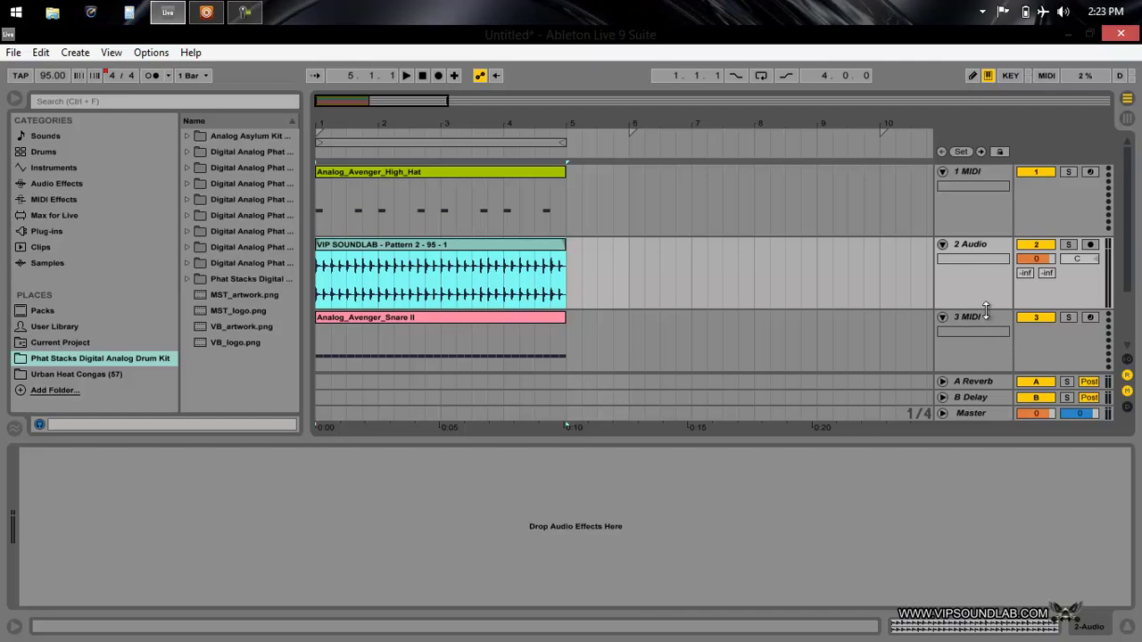
left_click_drag(986, 309, 982, 354)
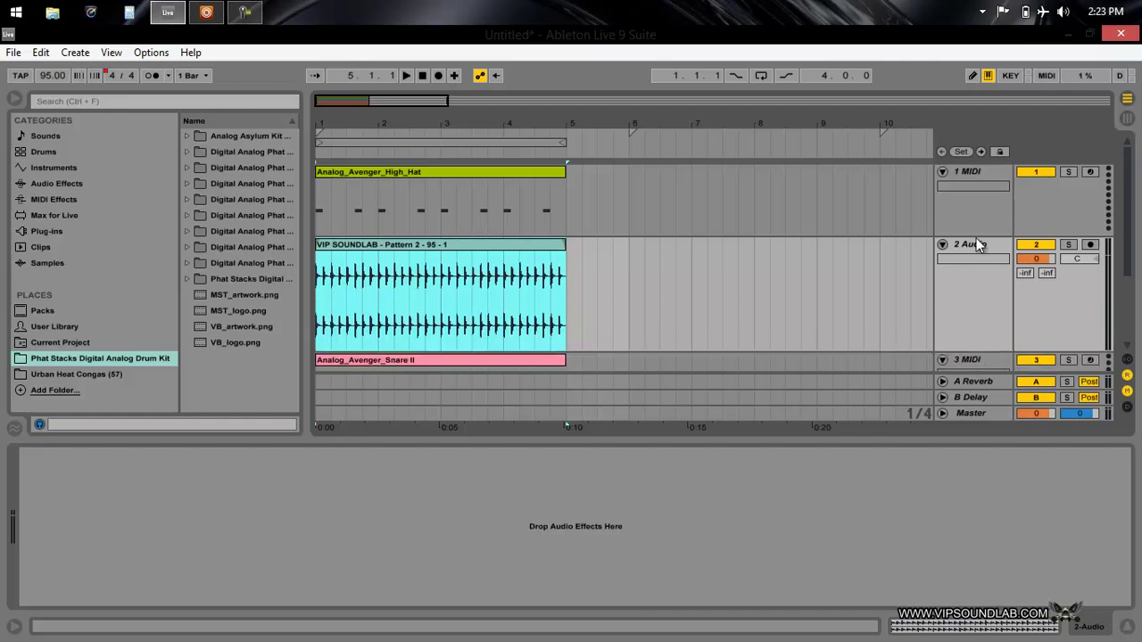
scroll(991, 267, "down", 3)
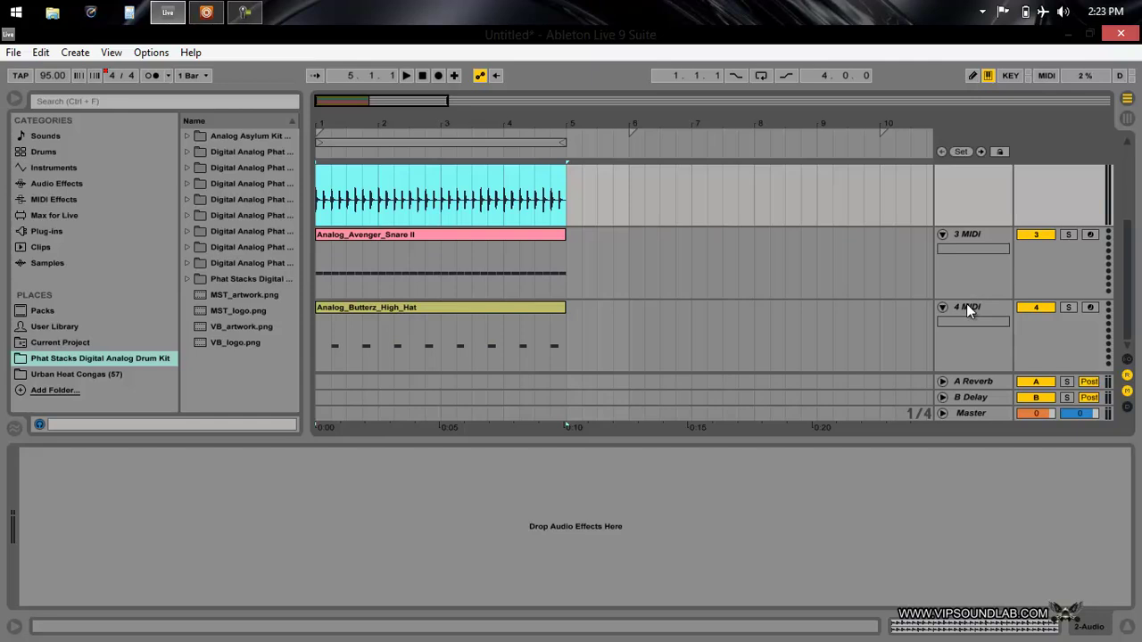
left_click_drag(972, 299, 976, 346)
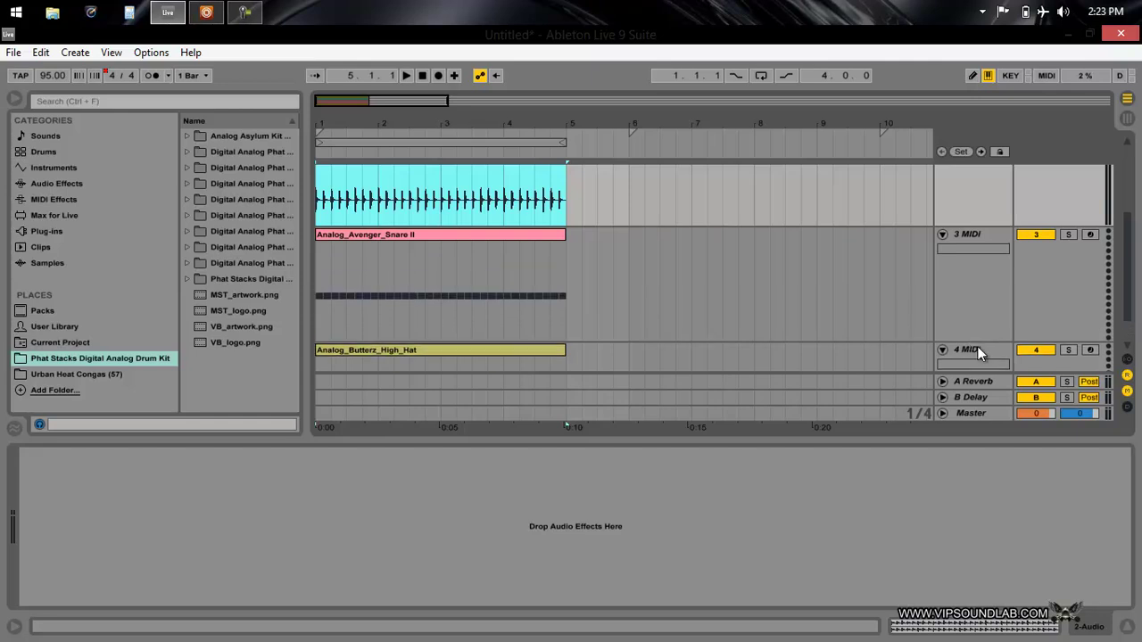
scroll(972, 334, "down", 1)
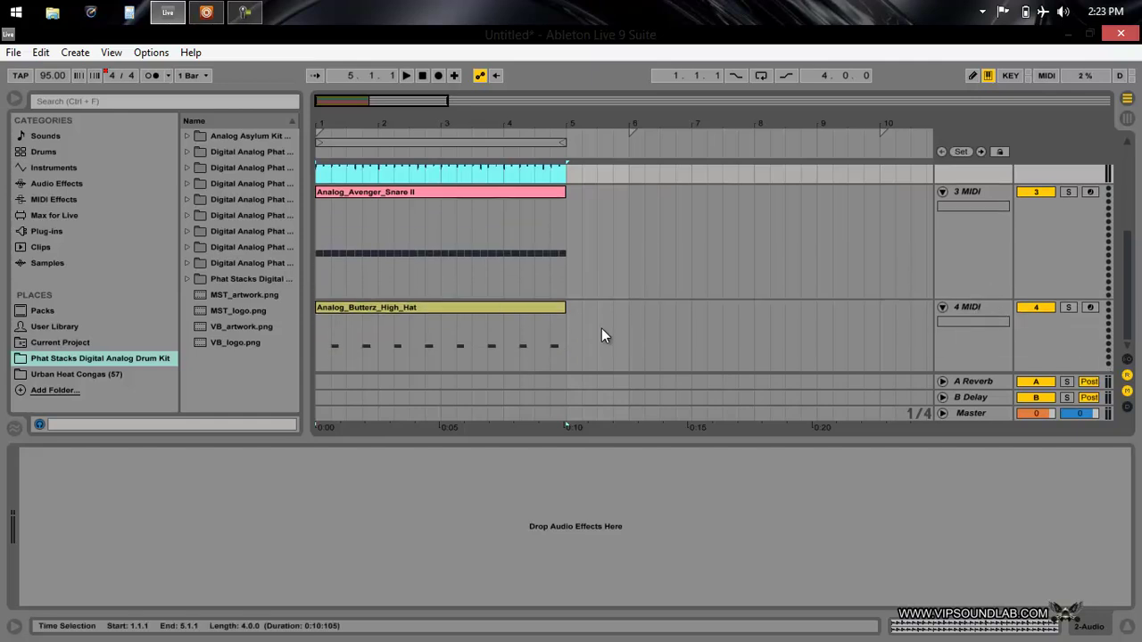
scroll(606, 329, "up", 5)
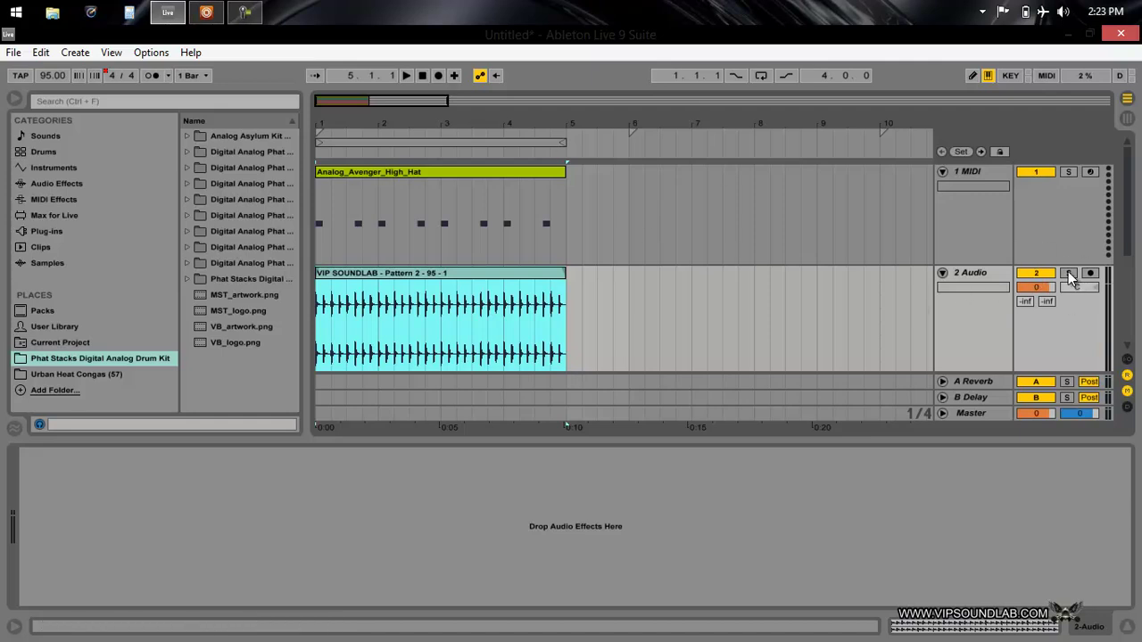
- Reposition the VIP SOUNDLAB audio clip so it spans bars 1–5
left_click(738, 227)
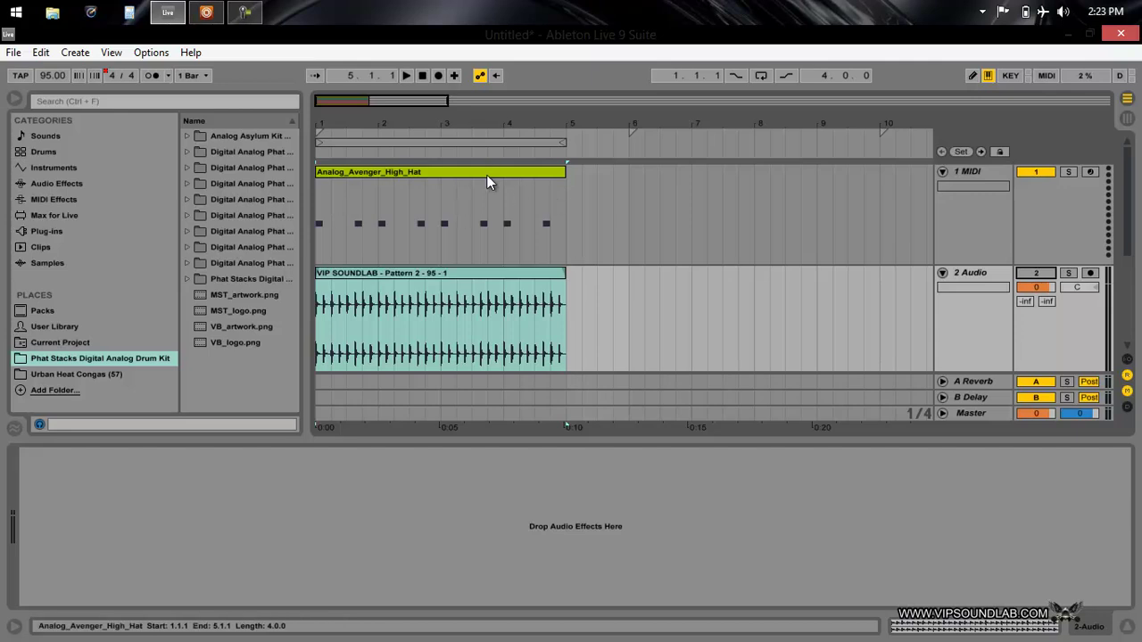
scroll(481, 176, "down", 5)
scroll(526, 246, "up", 3)
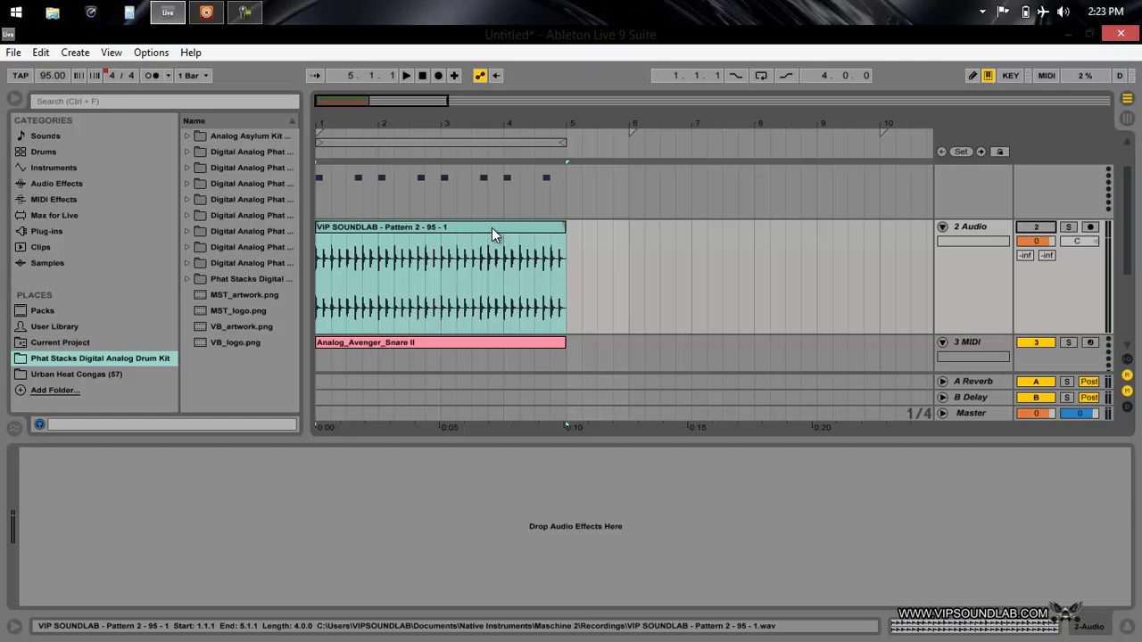
left_click(493, 227)
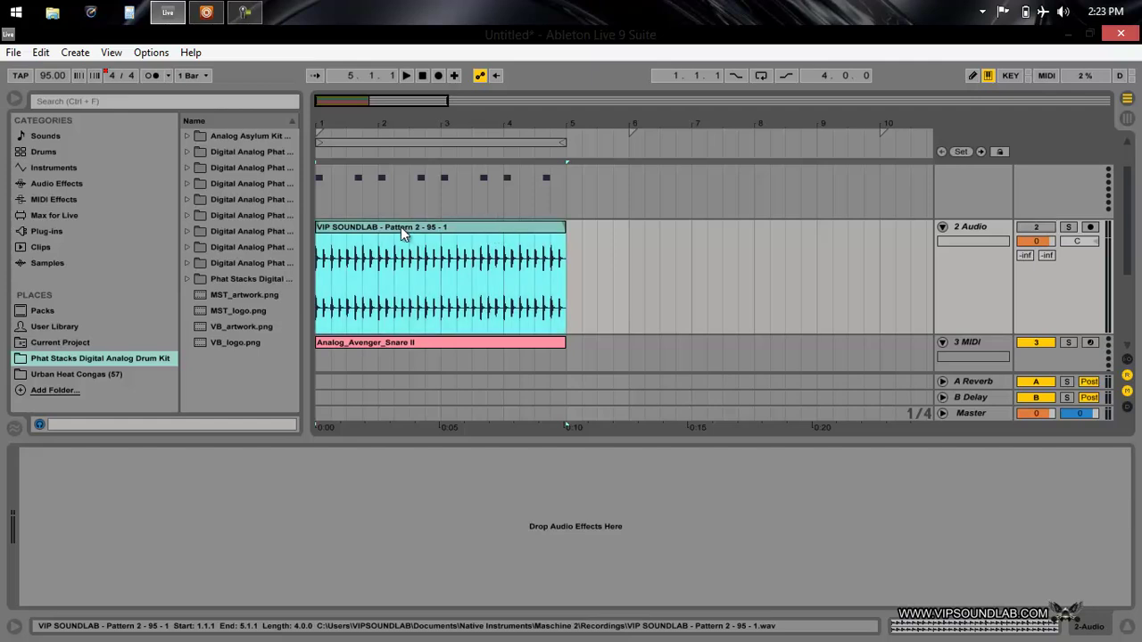
mouse_move(401, 227)
left_mouse_down()
mouse_move(567, 238)
mouse_move(609, 224)
mouse_move(429, 208)
mouse_move(410, 246)
left_mouse_up()
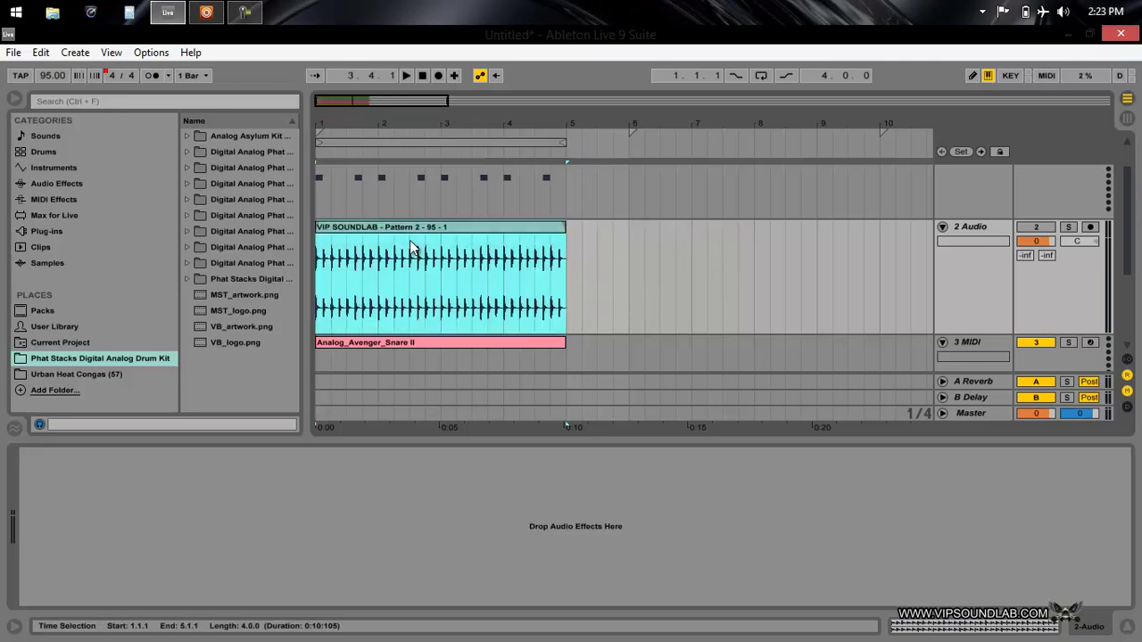